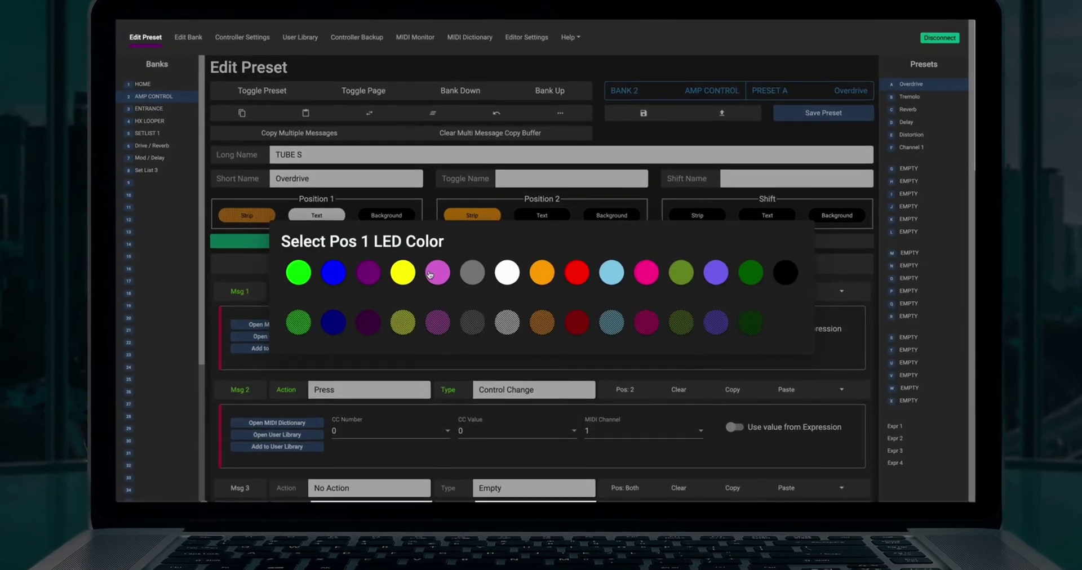
# Step: Confirm pink as the Overdrive preset's position 1 strip colour
pyautogui.click(436, 272)
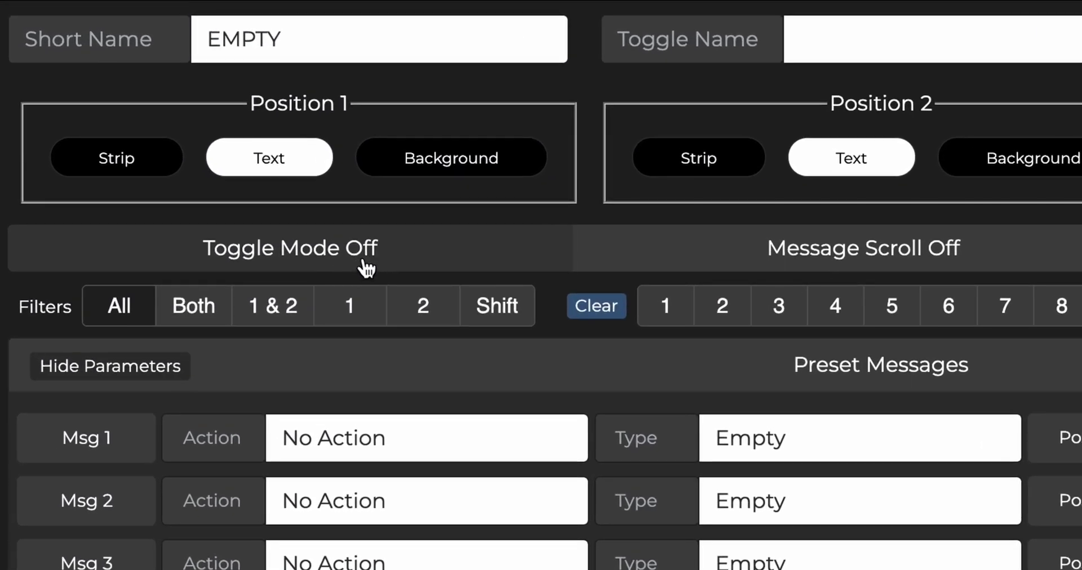
# Step: Turn toggle mode on and make message 1 a Control Change triggered on press
pyautogui.click(366, 261)
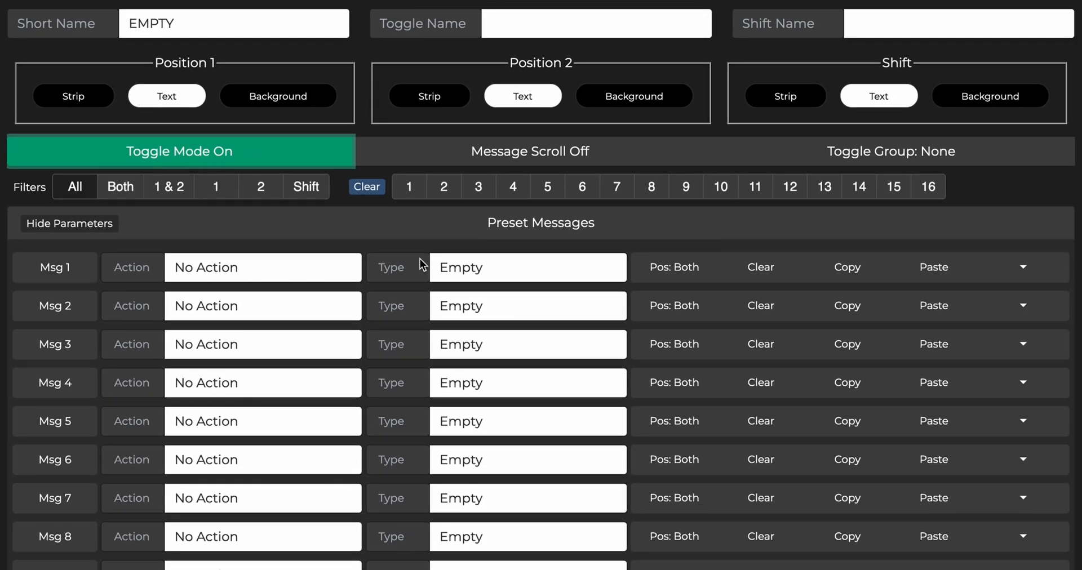
pyautogui.click(312, 268)
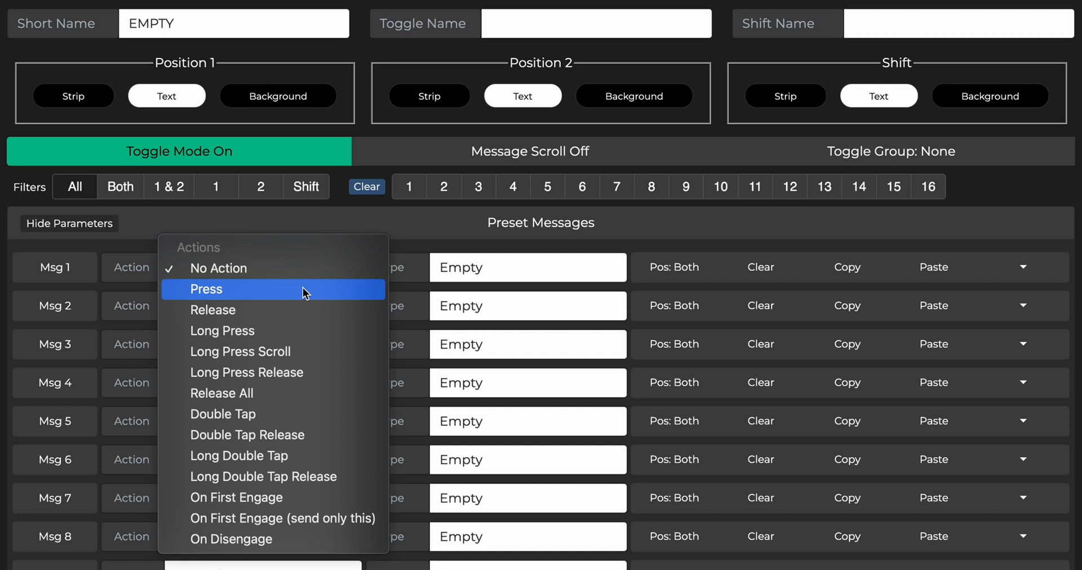
pyautogui.click(300, 289)
pyautogui.click(527, 268)
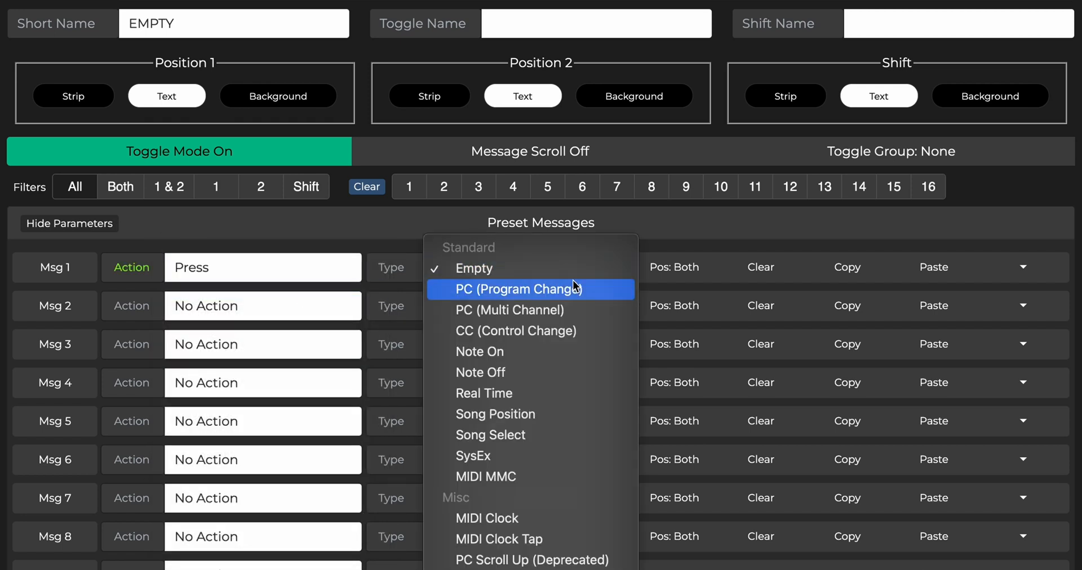
pyautogui.click(584, 335)
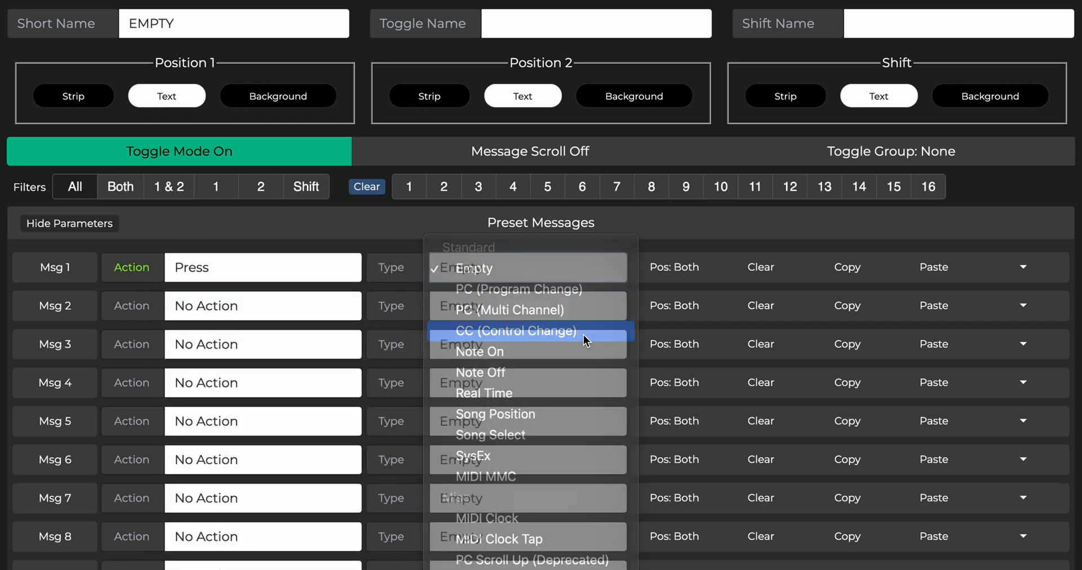
# Step: Load the Generation Loss MKII Engage Pedal CC into message 1 via the MIDI Dictionary
pyautogui.click(181, 325)
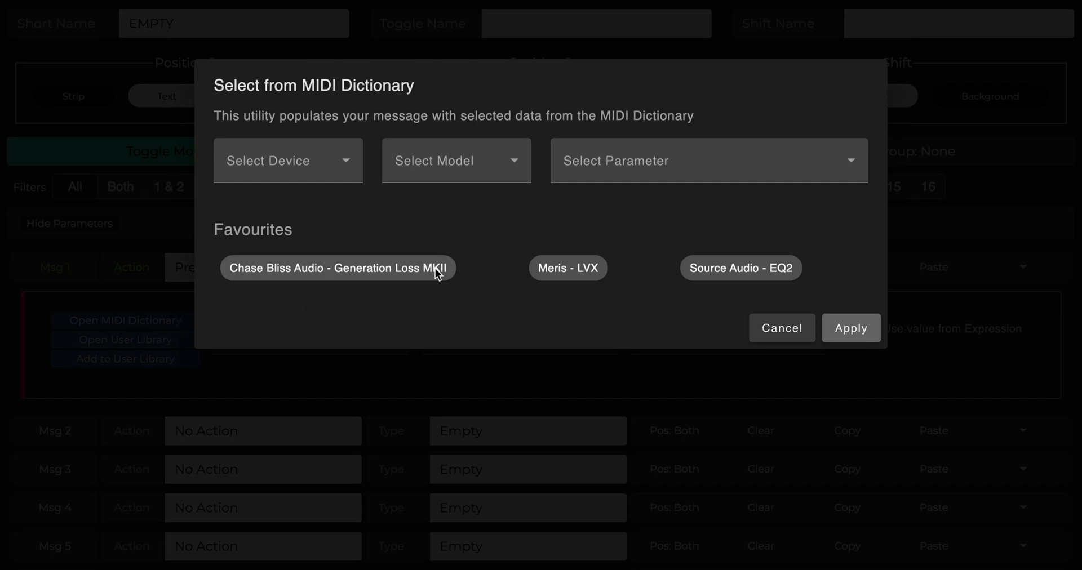
pyautogui.click(334, 269)
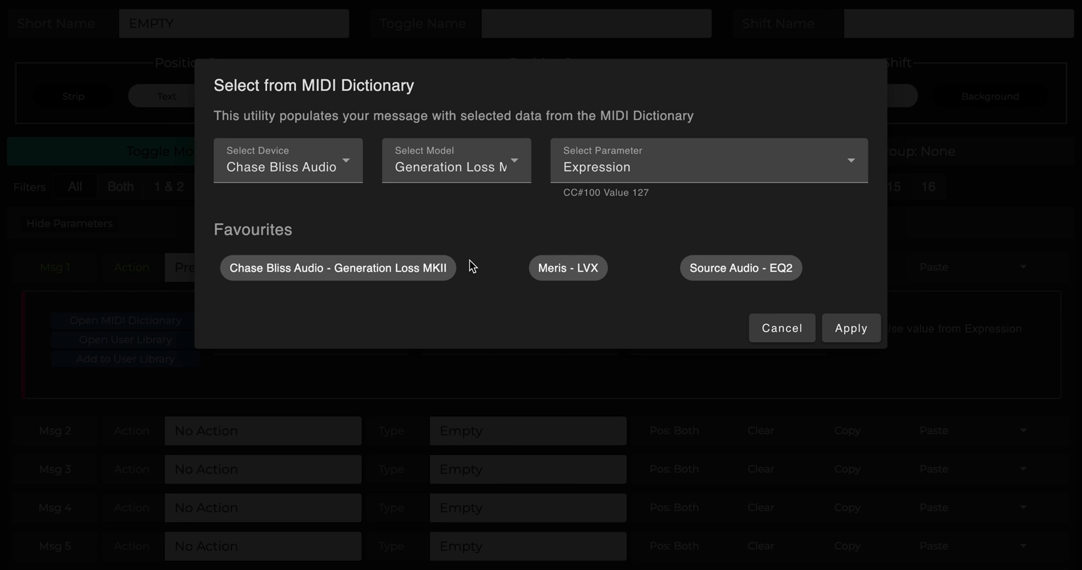
pyautogui.click(842, 166)
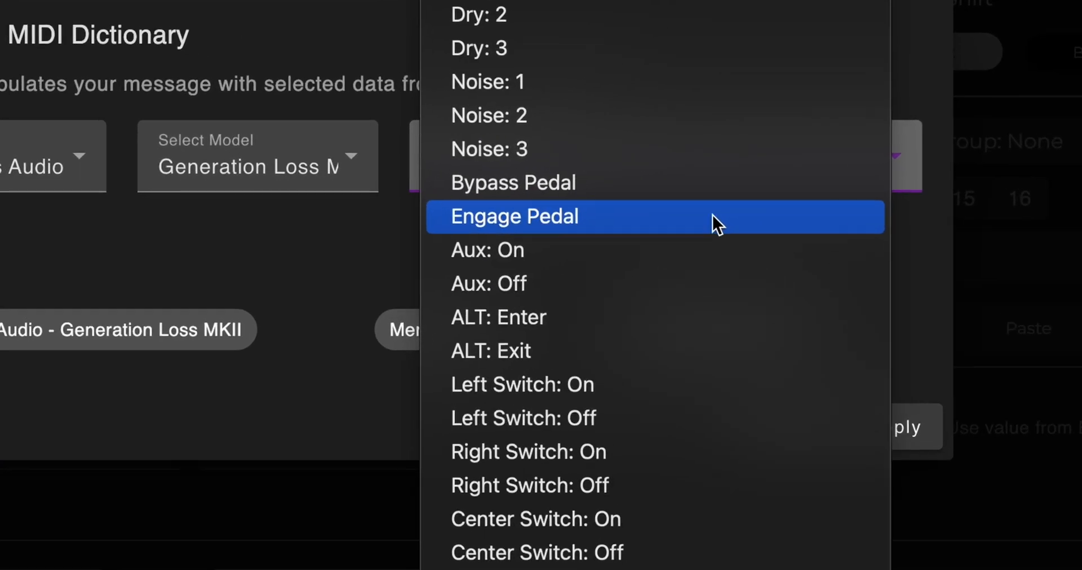
pyautogui.click(713, 216)
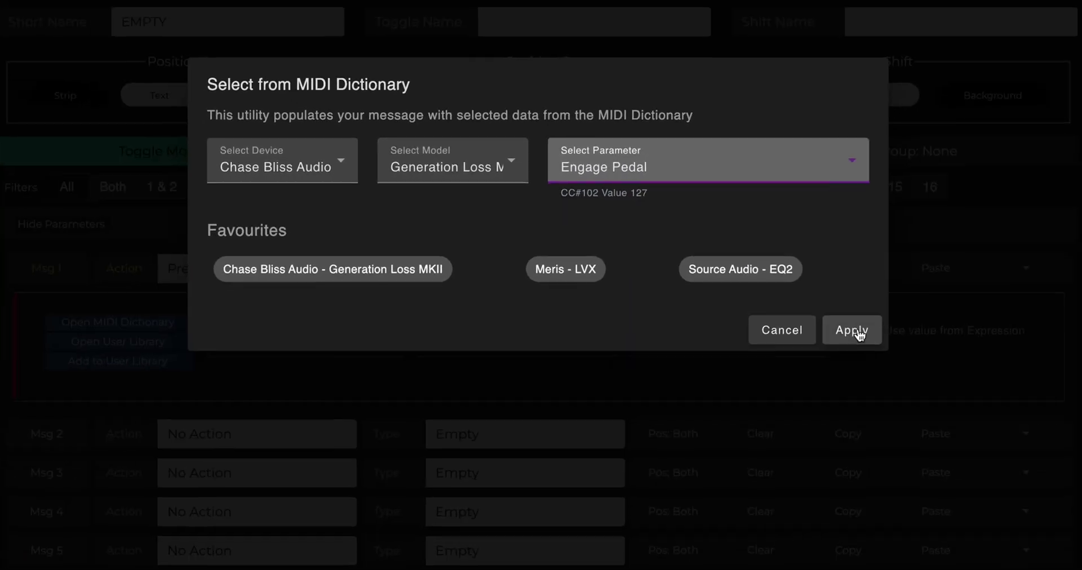
pyautogui.click(859, 332)
# Step: Send message 1 on channel 4 (Gen Loss MKII) and limit it to position 1
pyautogui.click(728, 334)
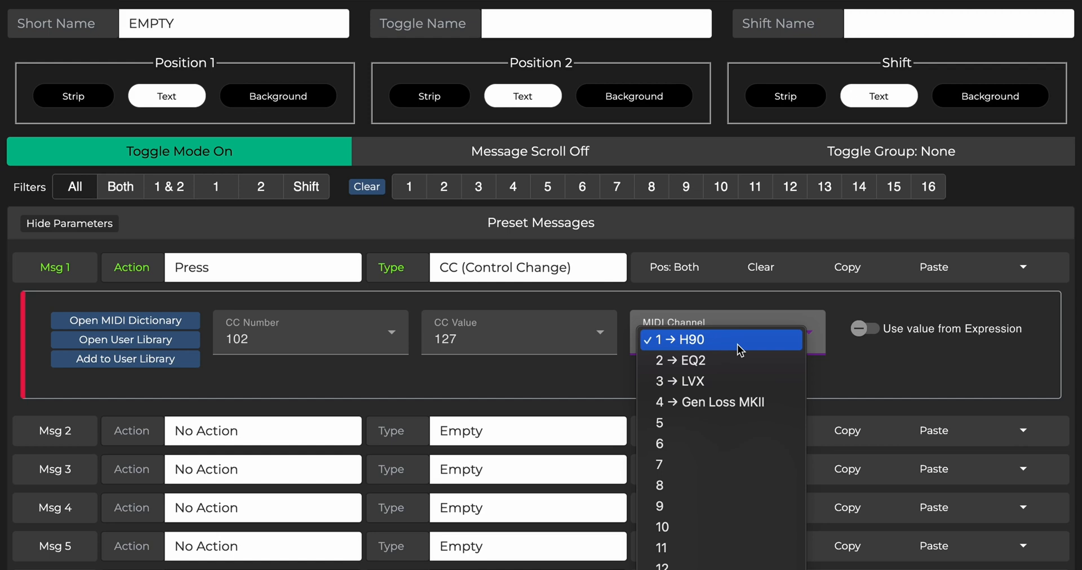
pyautogui.click(775, 405)
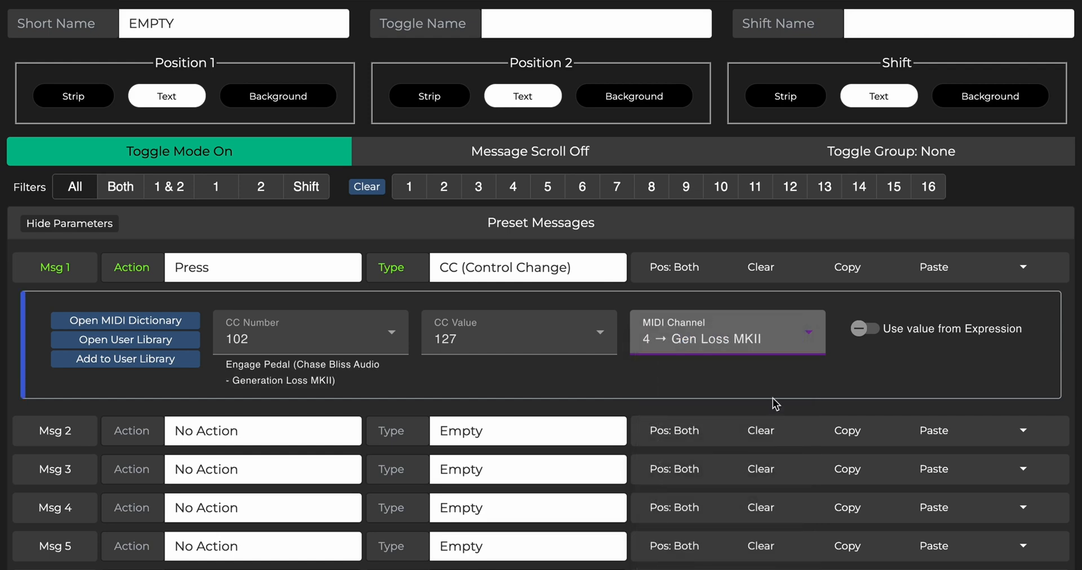
pyautogui.click(674, 267)
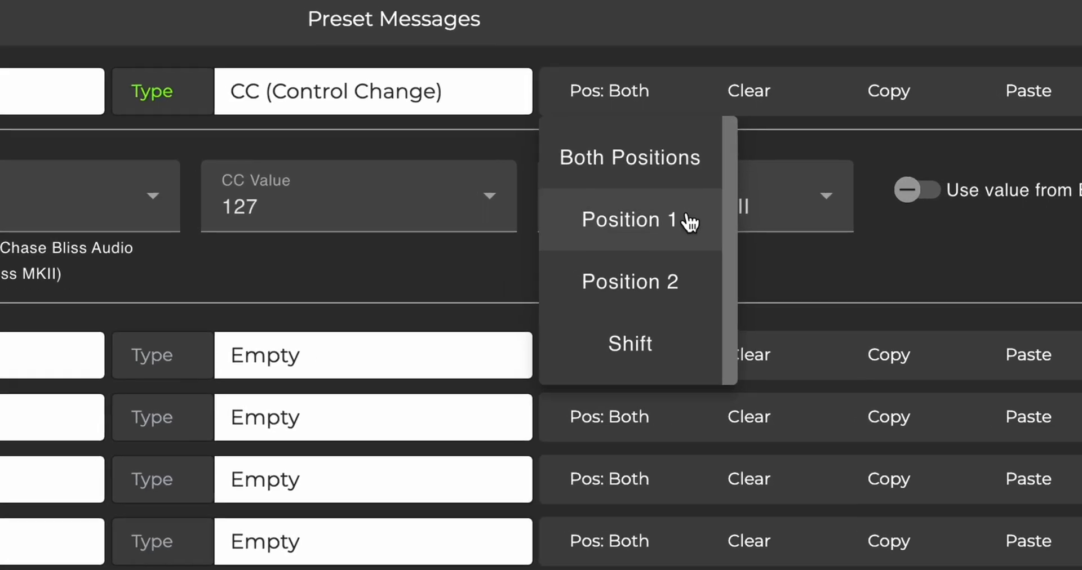
pyautogui.click(688, 225)
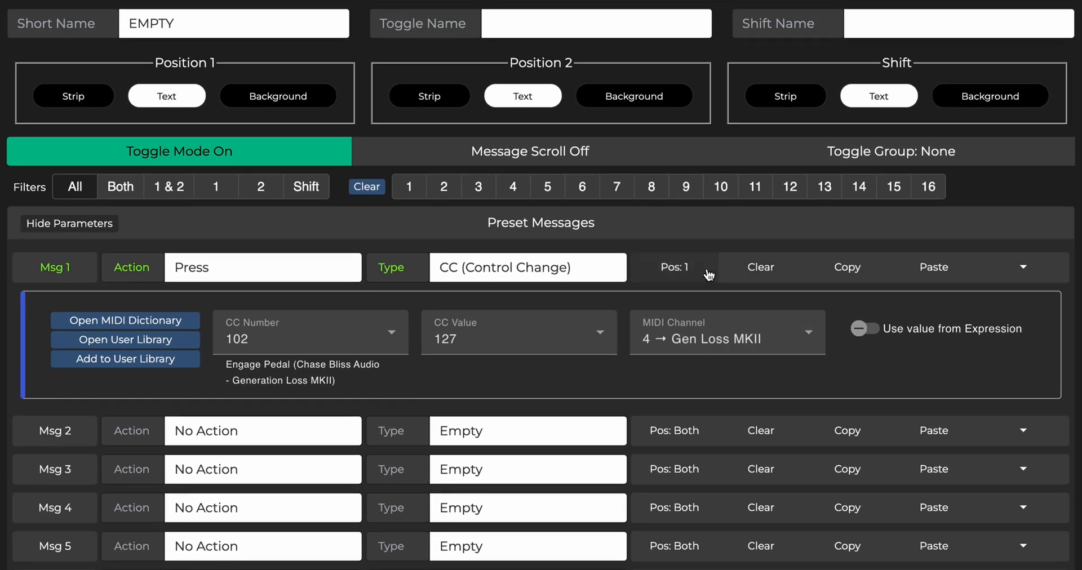
pyautogui.click(707, 271)
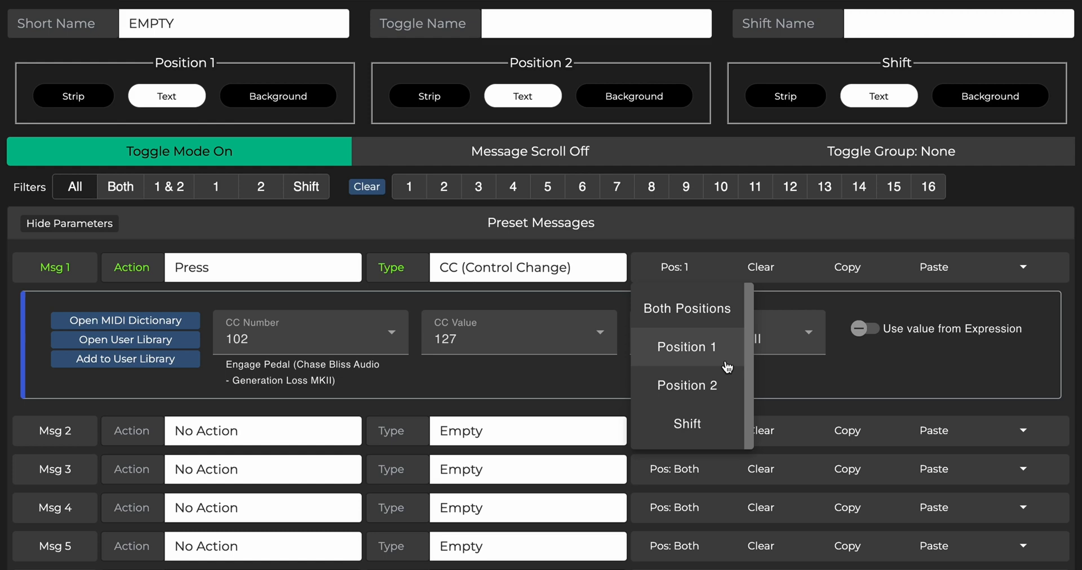
pyautogui.click(687, 347)
pyautogui.scroll(-2, 328, 423)
# Step: Make message 2 a press Control Change loaded with the Gen Loss MKII Bypass Pedal command
pyautogui.click(262, 407)
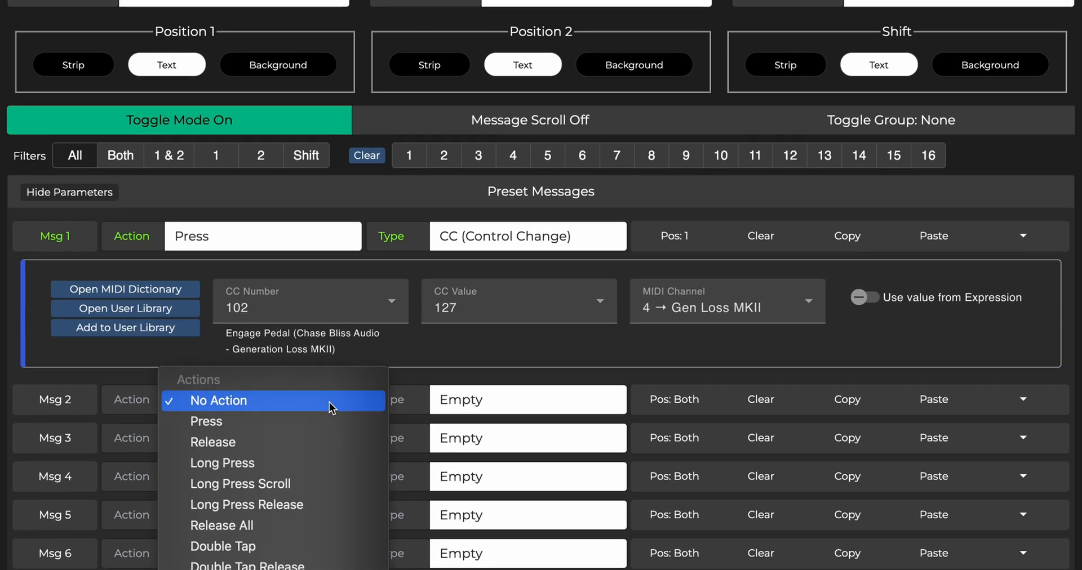
pyautogui.click(318, 403)
pyautogui.click(528, 378)
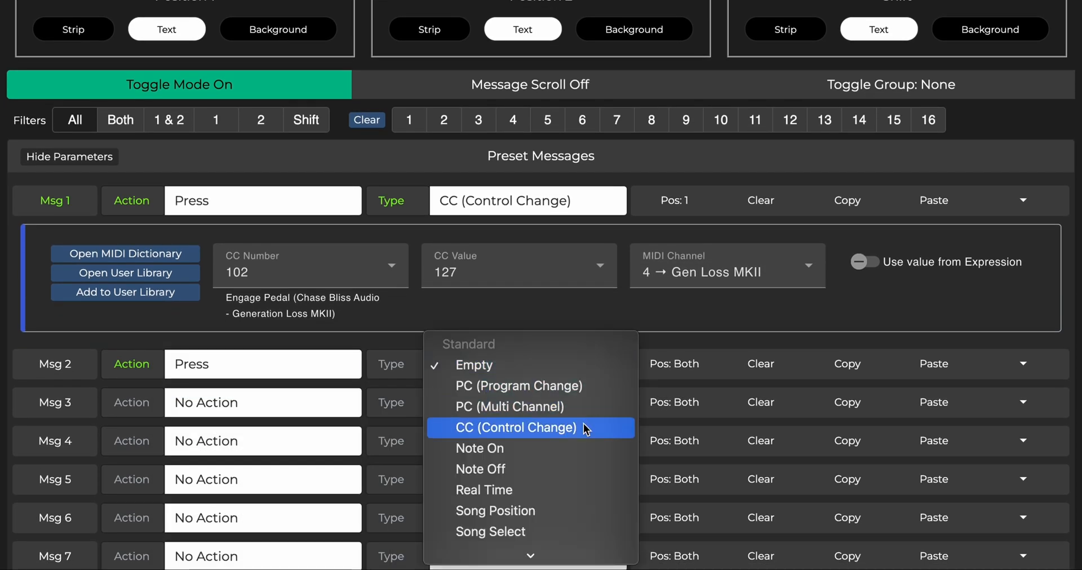
pyautogui.click(527, 424)
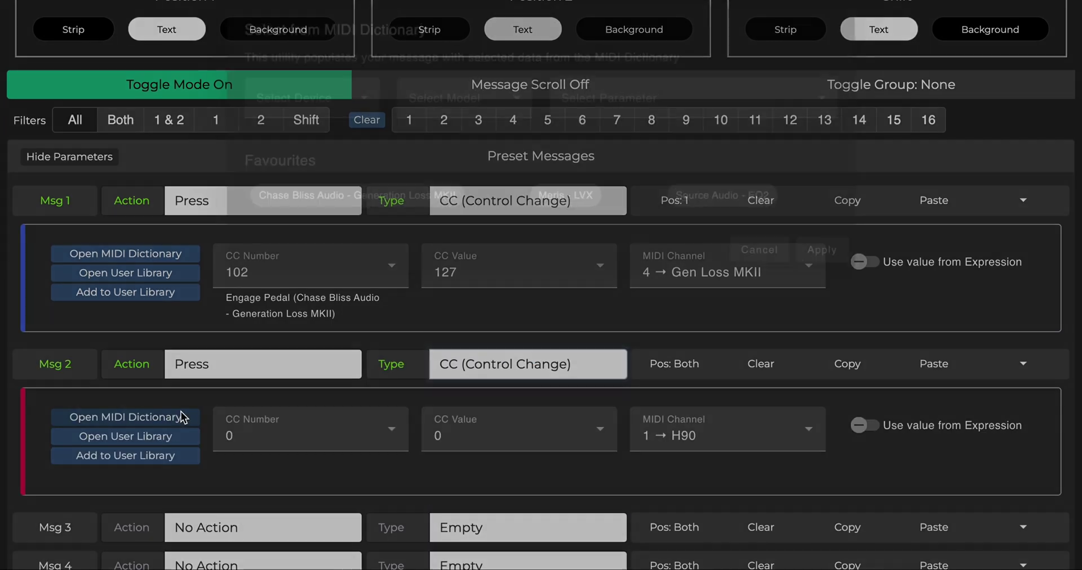
pyautogui.click(125, 417)
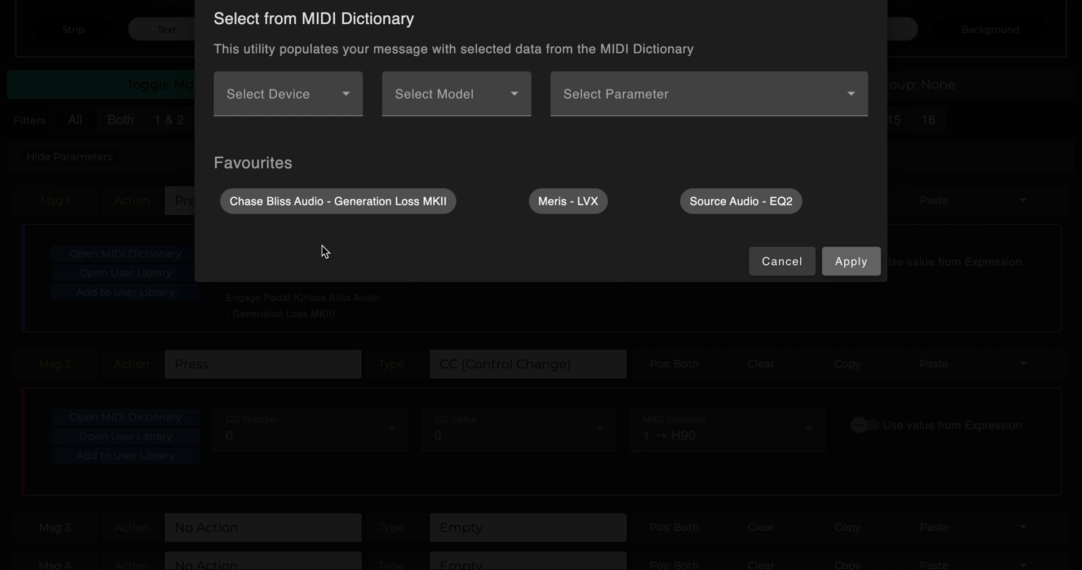
pyautogui.click(697, 93)
pyautogui.scroll(-5, 696, 94)
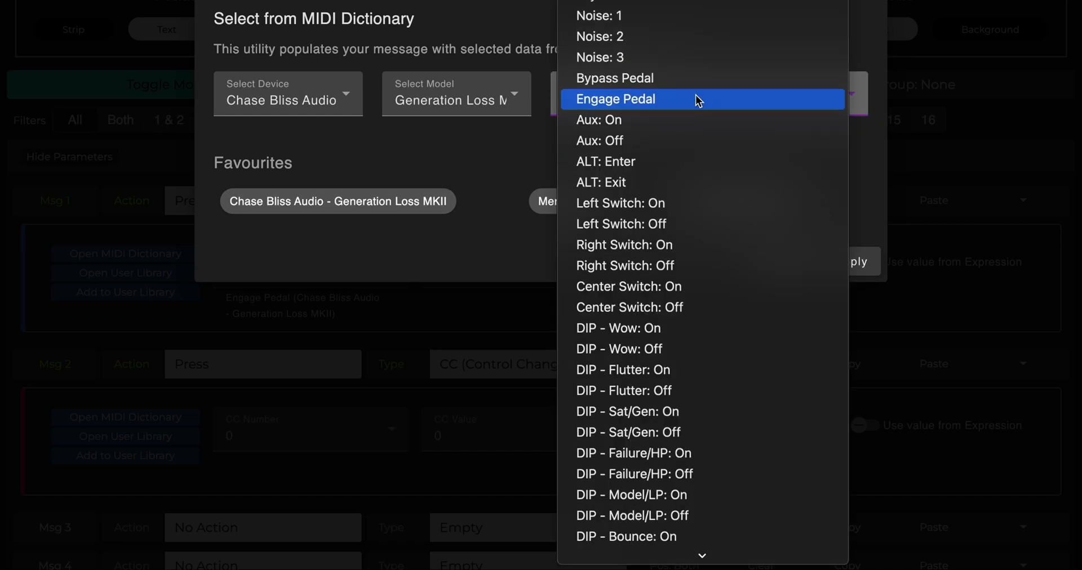
pyautogui.click(712, 82)
pyautogui.click(858, 261)
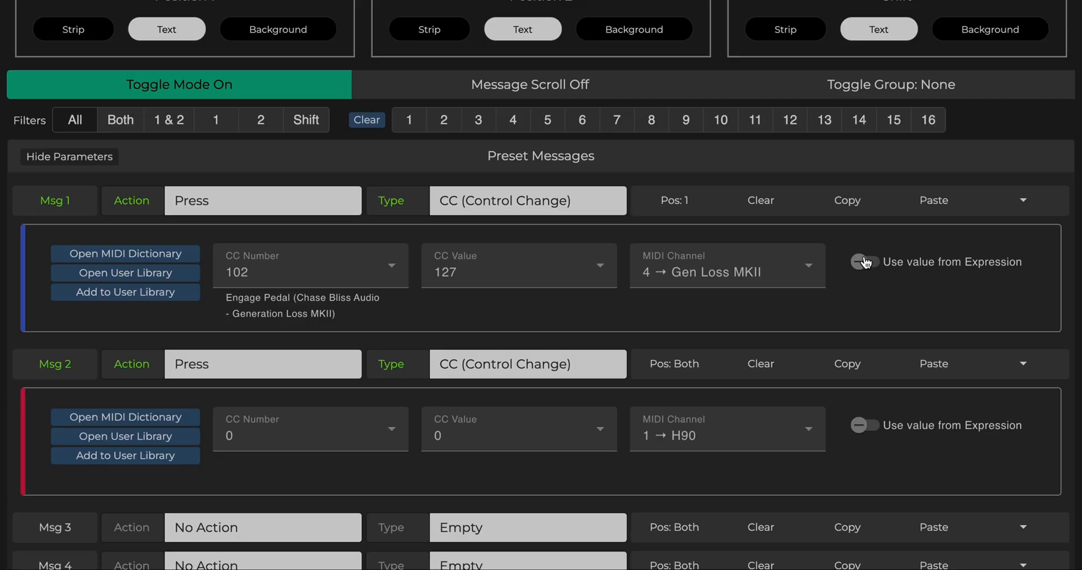
# Step: Play message 2 in position 2 on channel 4 (Gen Loss MKII)
pyautogui.click(668, 345)
pyautogui.click(674, 466)
pyautogui.click(722, 416)
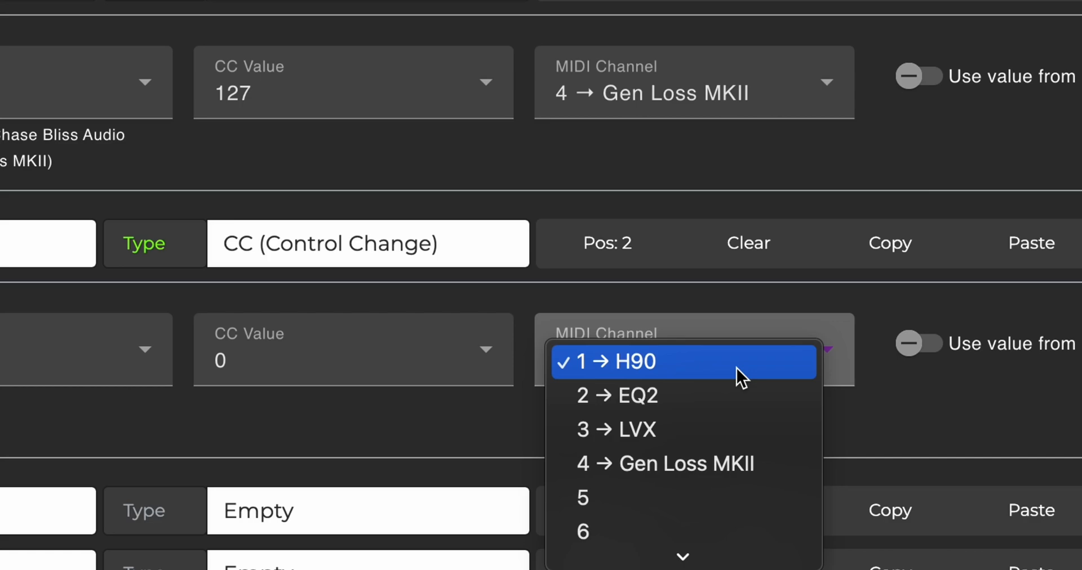
pyautogui.click(752, 487)
pyautogui.scroll(5, 753, 486)
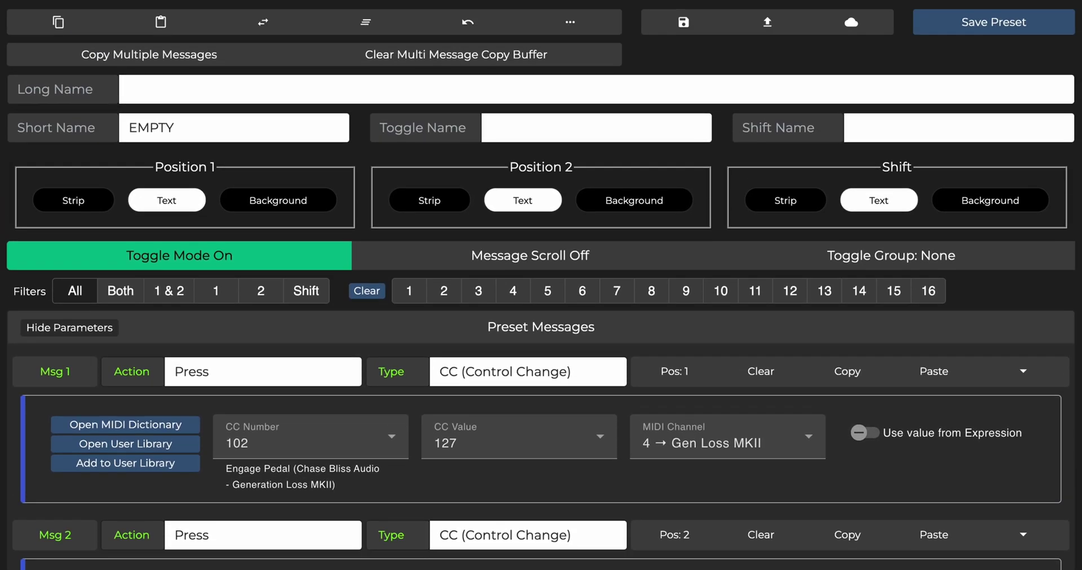
pyautogui.click(83, 200)
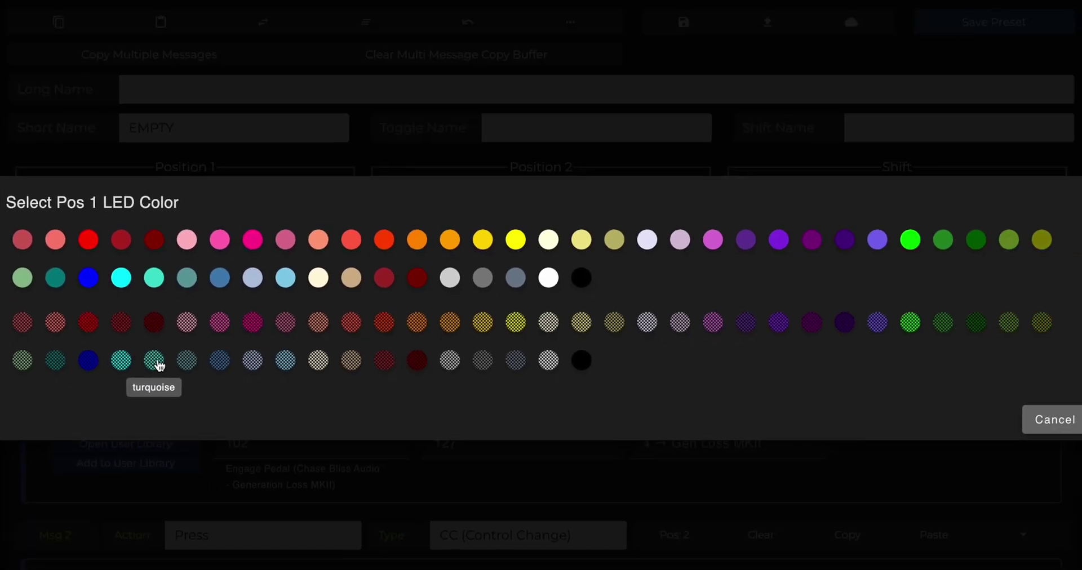
# Step: Set the position 1 strip to dim turquoise and the position 2 strip to turquoise
pyautogui.click(157, 360)
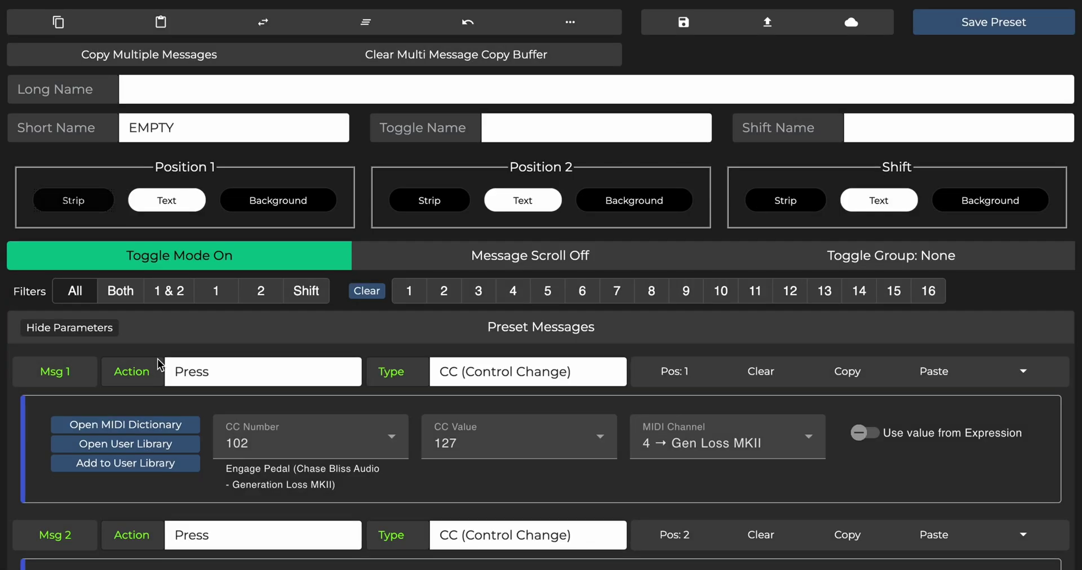
pyautogui.click(445, 201)
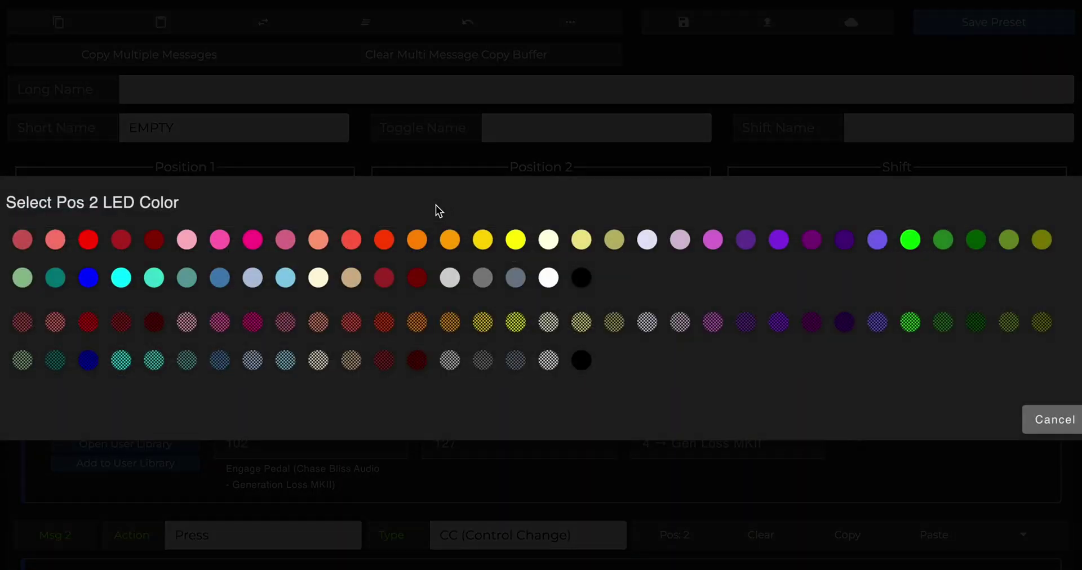
pyautogui.click(154, 278)
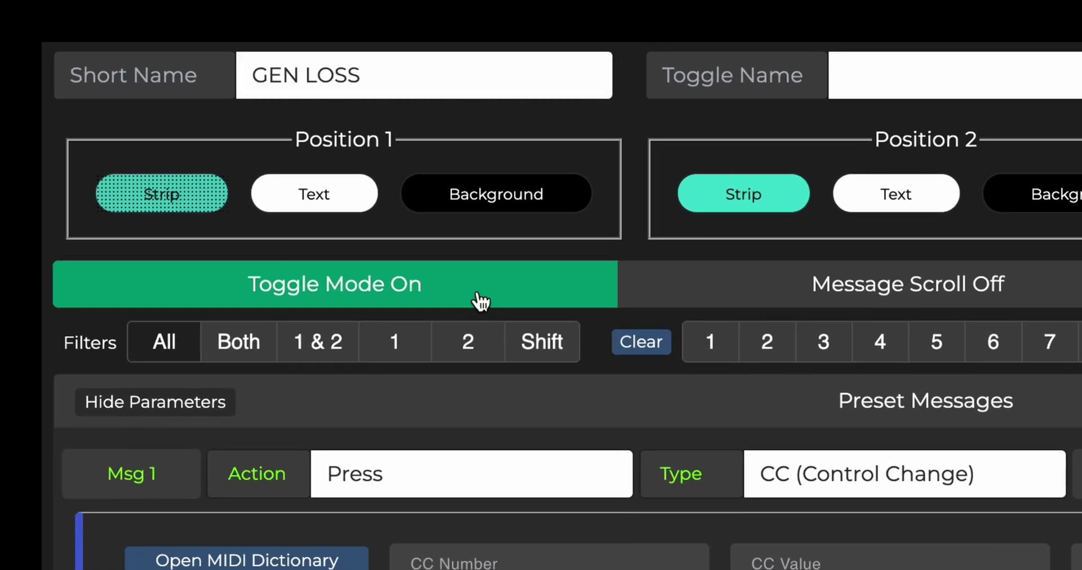
# Step: Turn toggle mode off and make message 3 a Toggle Preset message fired on press
pyautogui.click(481, 300)
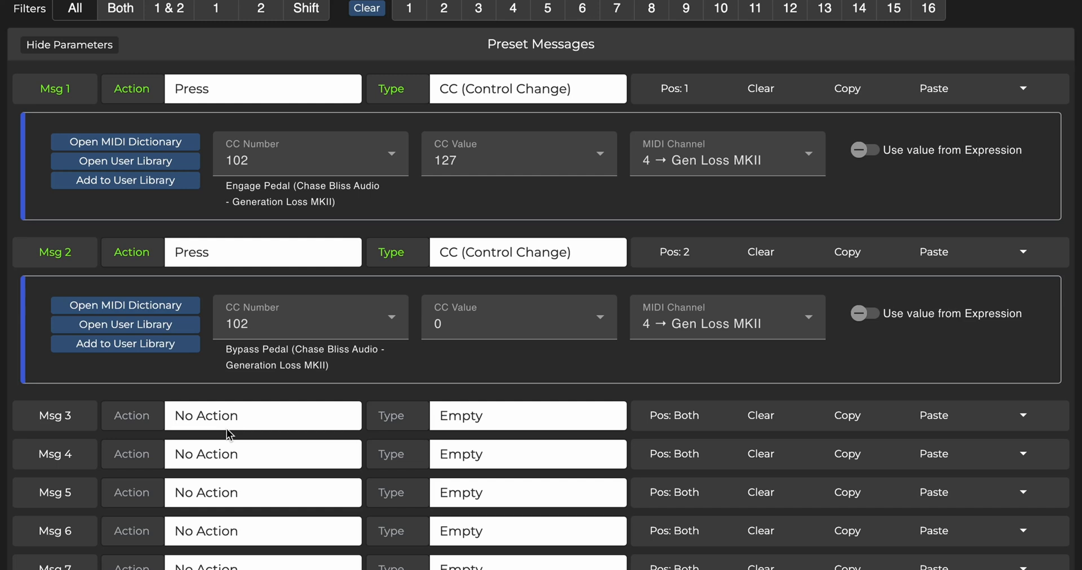
pyautogui.click(270, 416)
pyautogui.click(272, 438)
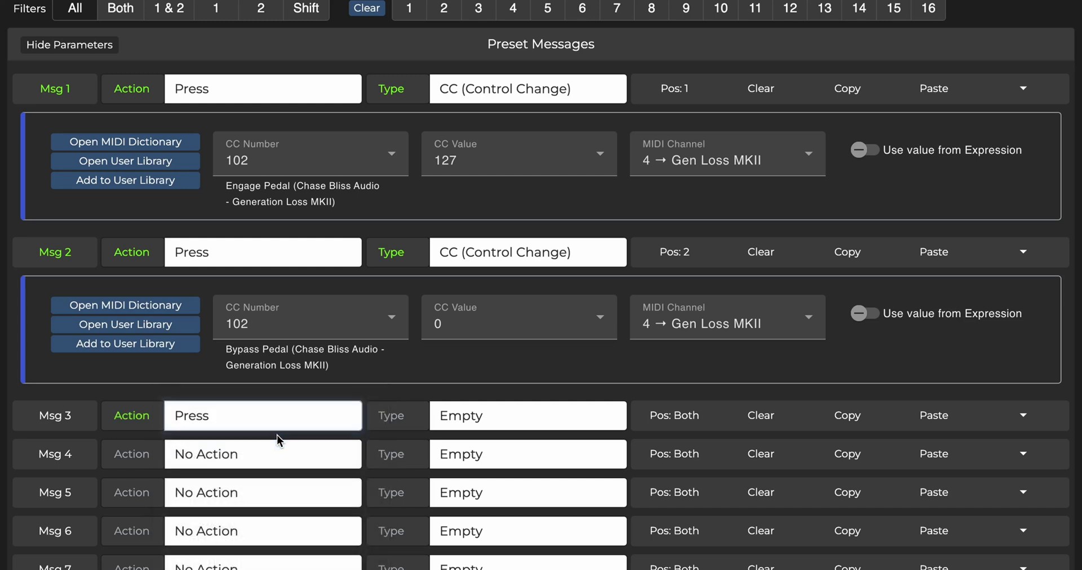
pyautogui.click(558, 422)
pyautogui.scroll(-8, 541, 427)
pyautogui.click(540, 427)
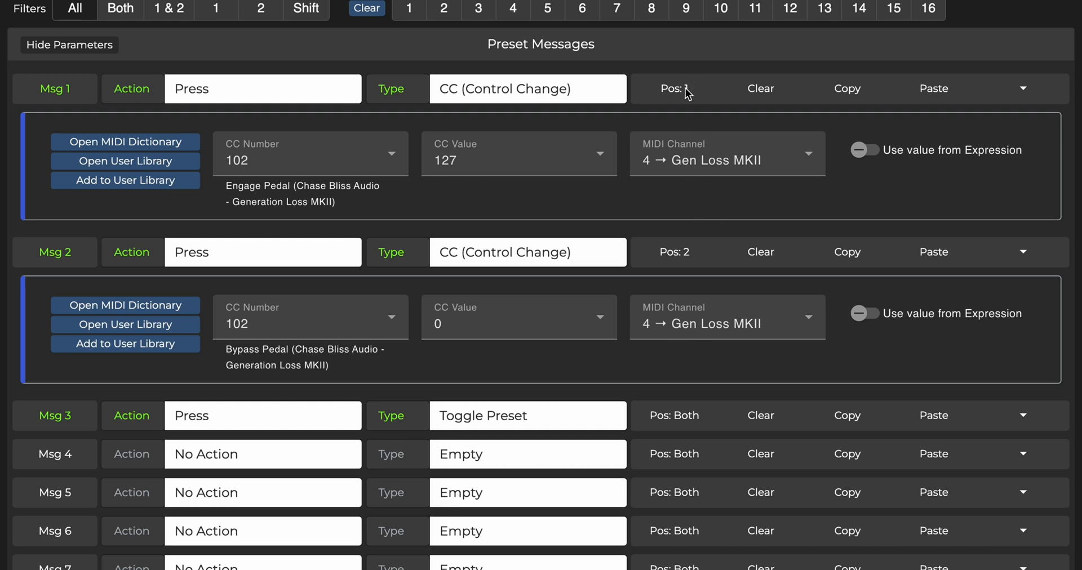
# Step: Make message 4 a Control Change fired on a double tap
pyautogui.click(305, 457)
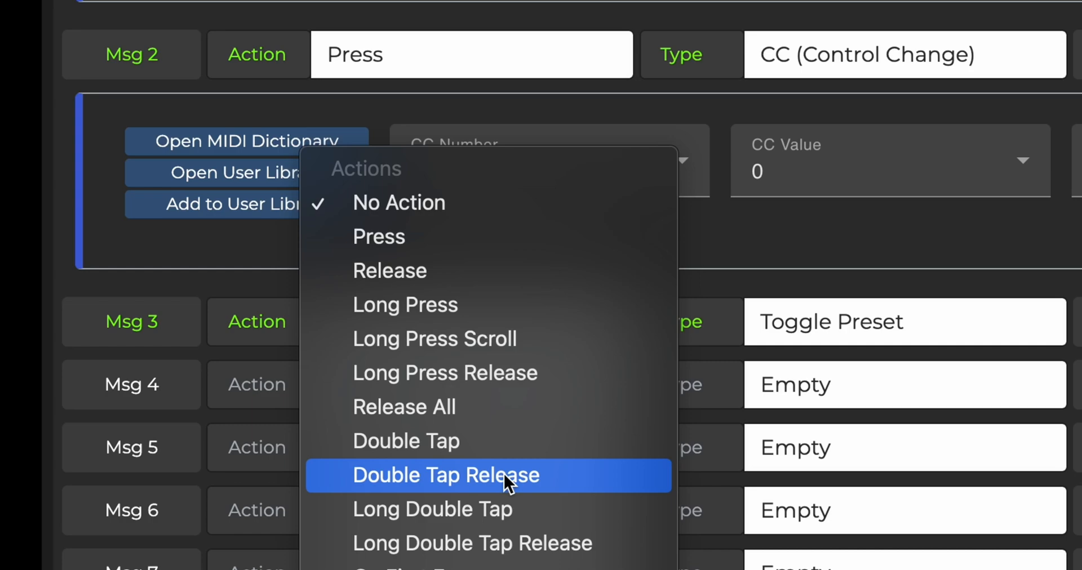
pyautogui.click(523, 481)
pyautogui.click(532, 453)
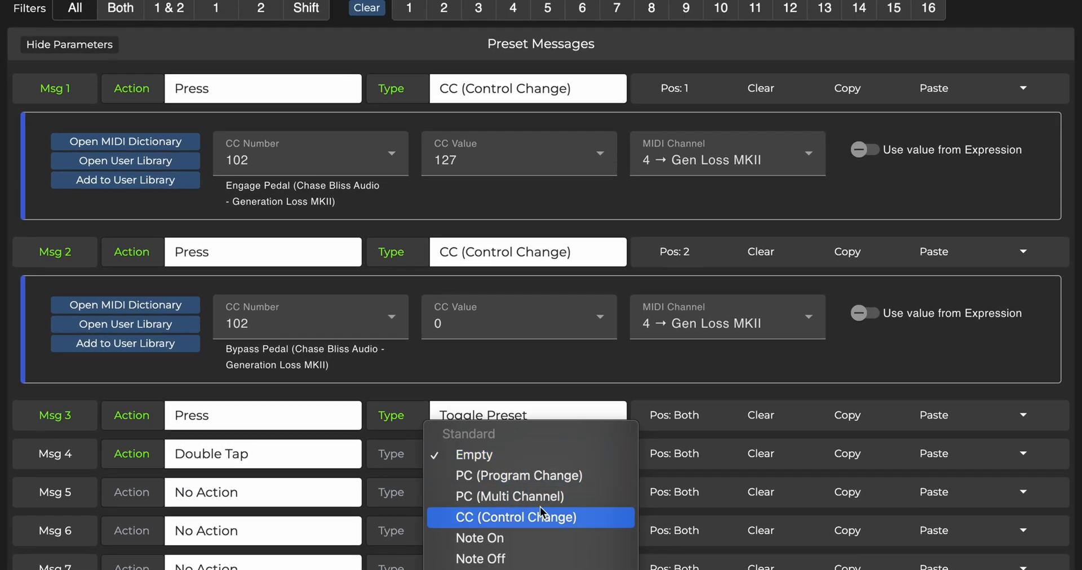
pyautogui.click(520, 517)
pyautogui.click(163, 507)
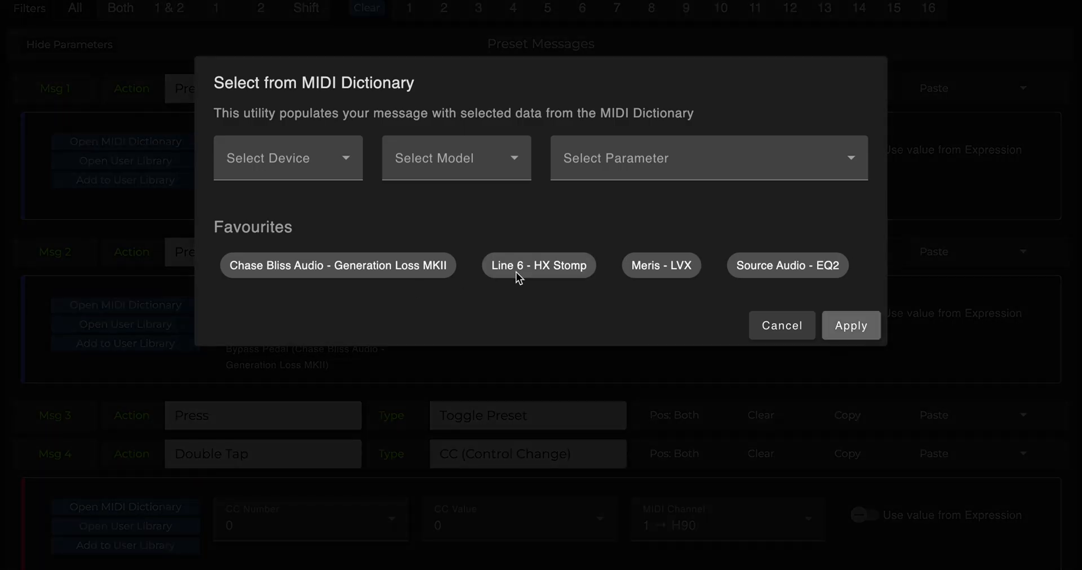
# Step: Load the Line 6 HX Stomp Tuner Screen On/Off command (CC 68, value 127) into message 4
pyautogui.click(516, 273)
pyautogui.click(619, 169)
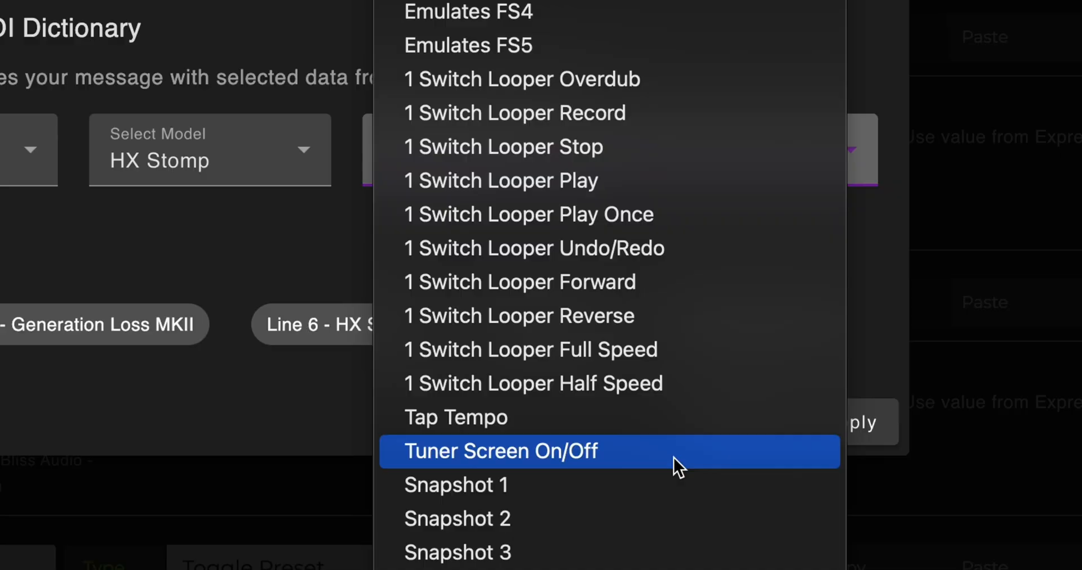
pyautogui.click(672, 461)
pyautogui.click(854, 349)
pyautogui.click(744, 480)
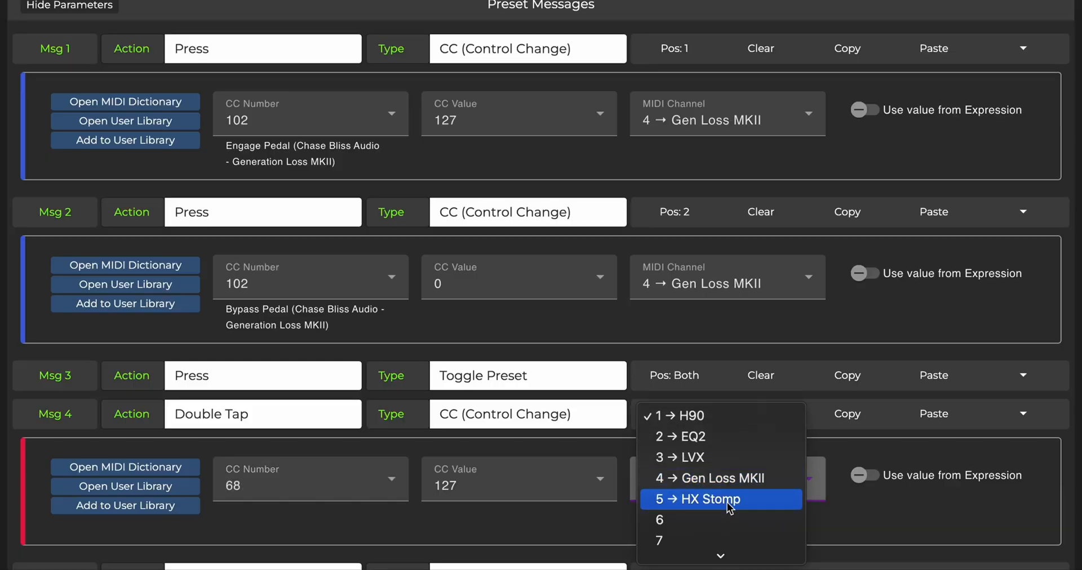